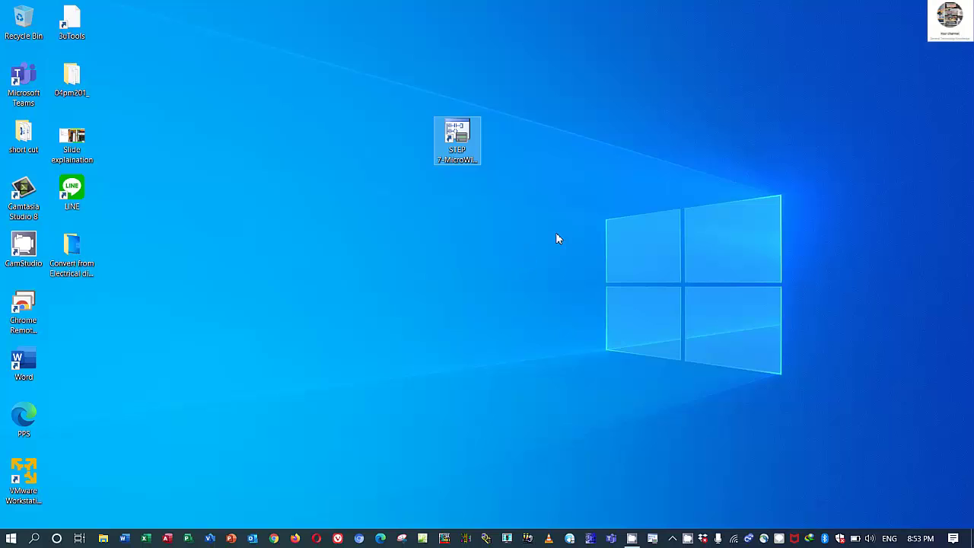
Launch STEP 7-Micro/WIN SMART from the desktop and select the first cell of network 1
left_click(462, 139)
double_click(463, 143)
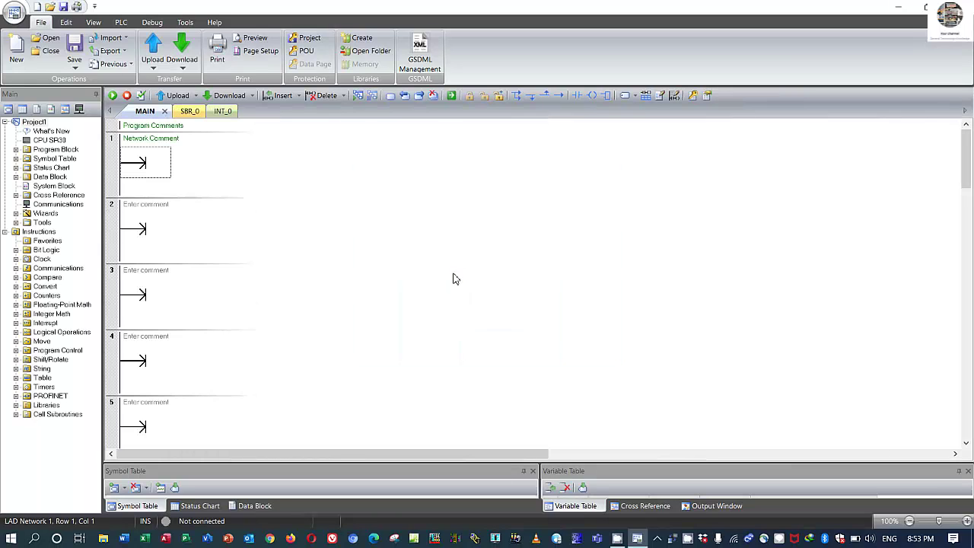
left_click(218, 173)
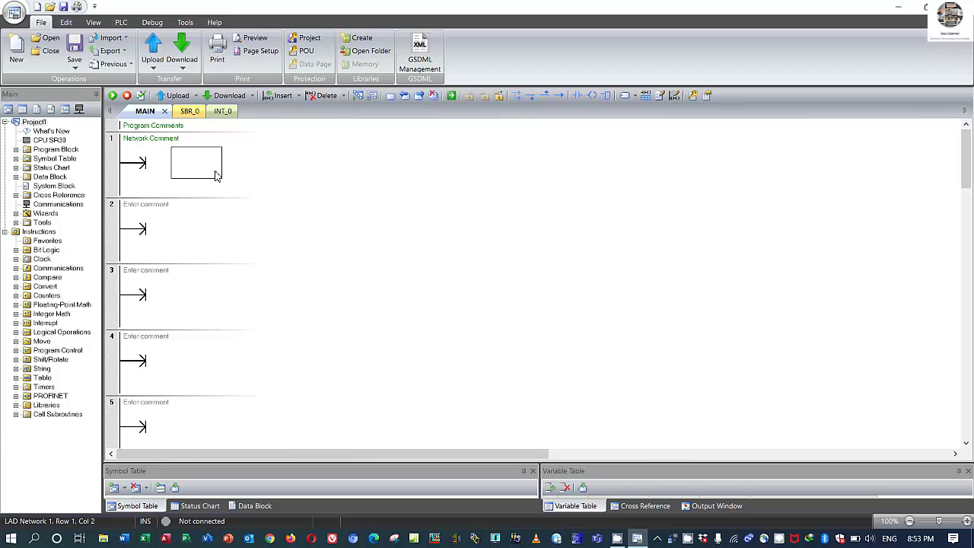
left_click(167, 173)
Set the project's CPU module to CPU SR30 (AC/DC/Relay) in the System Block
double_click(49, 140)
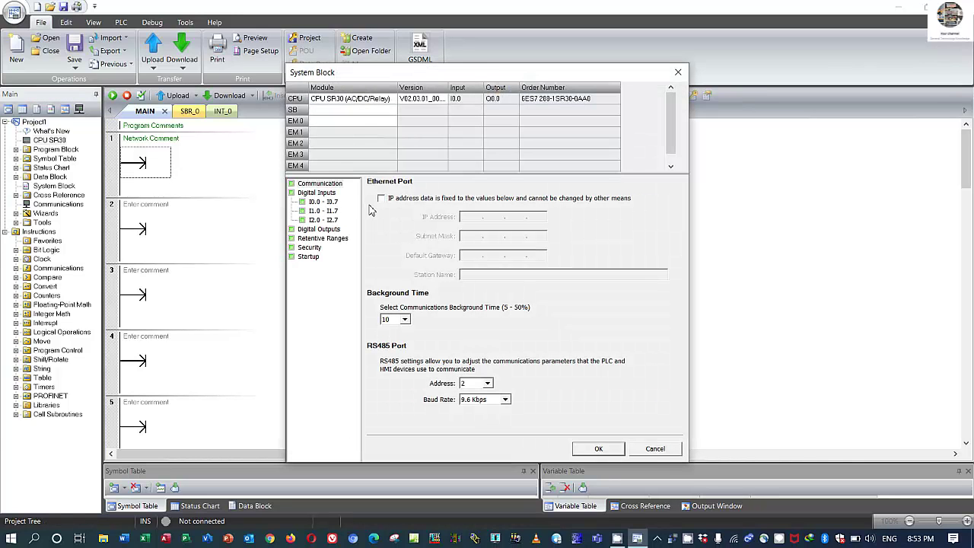
left_click_drag(405, 81, 386, 119)
left_click(374, 144)
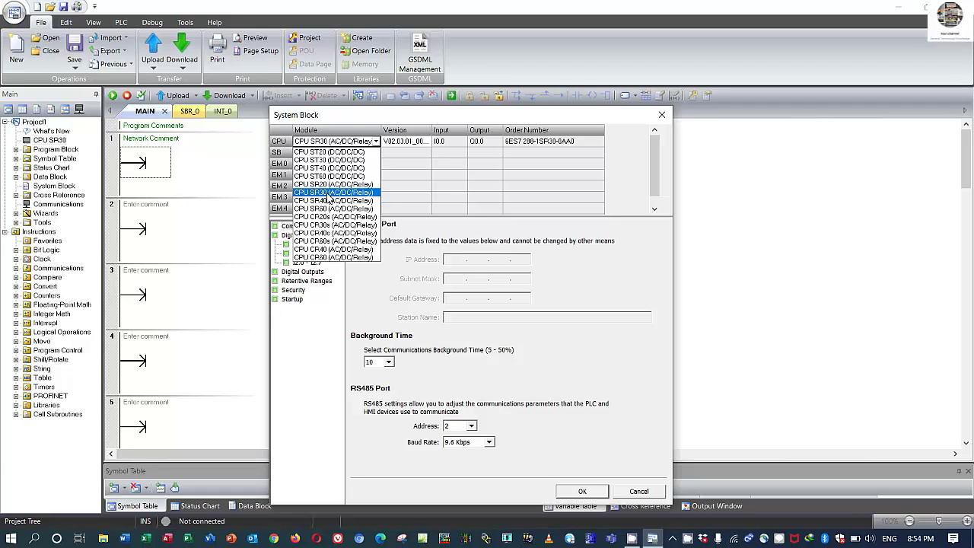
left_click(330, 195)
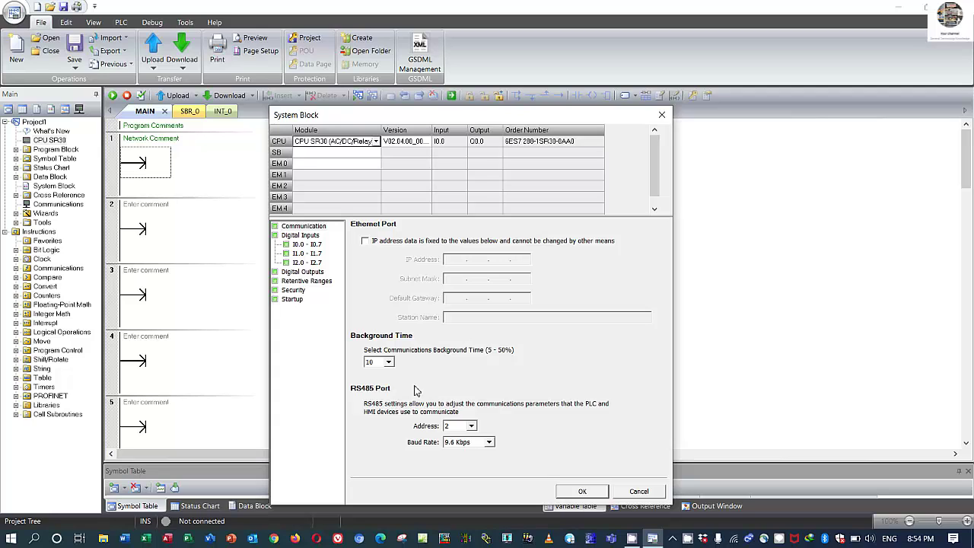
left_click(581, 492)
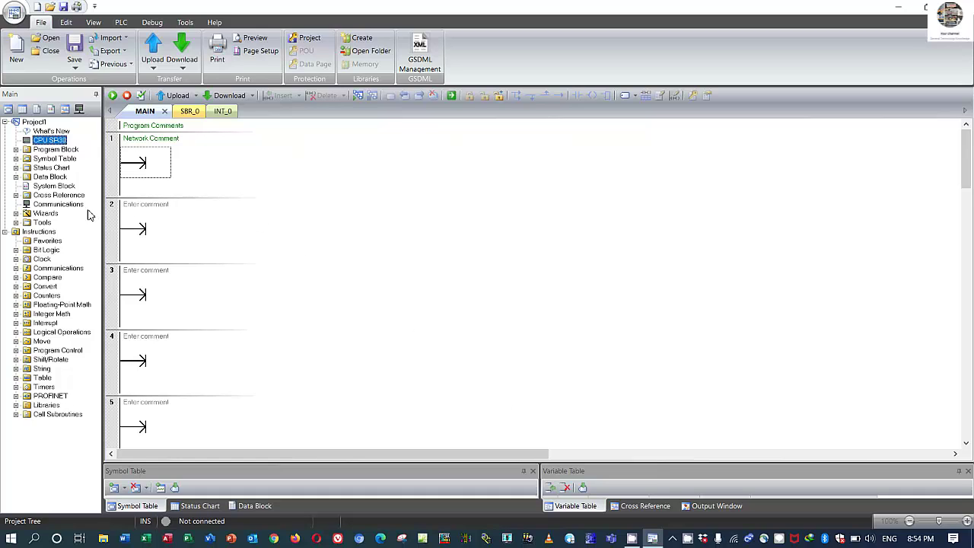
Connect to the found CPU at address 2 (9.6 Kbps) through the PC/PPI cable.PPI.1 communication interface
left_click(58, 206)
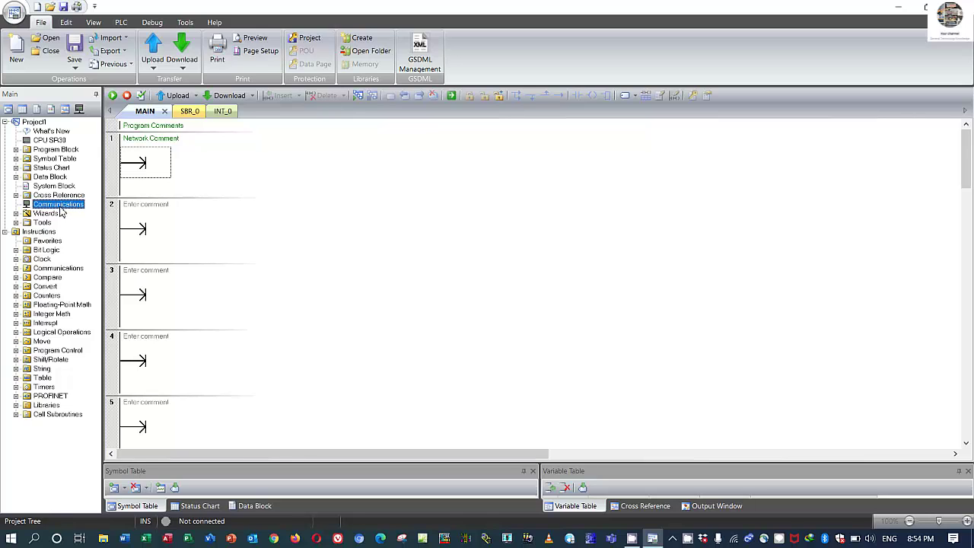
double_click(58, 205)
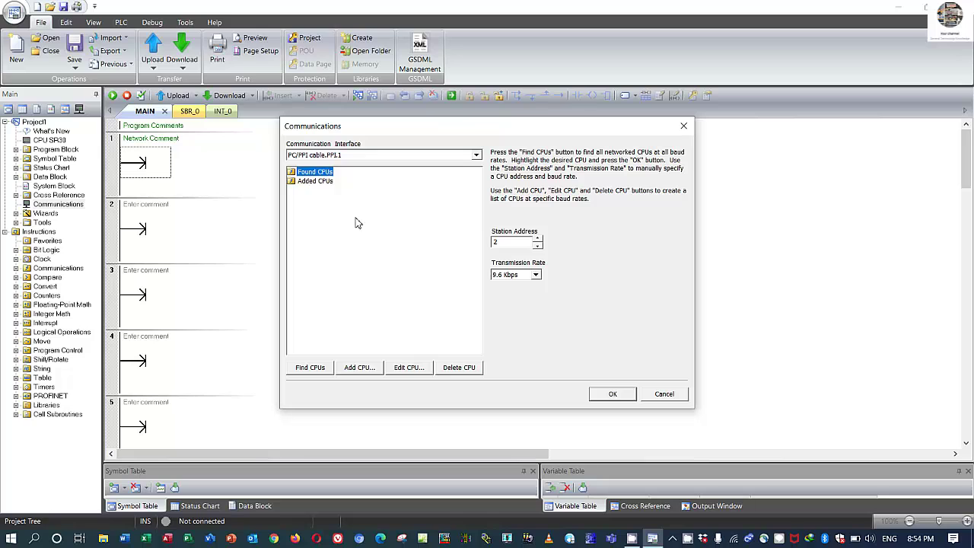
left_click(475, 155)
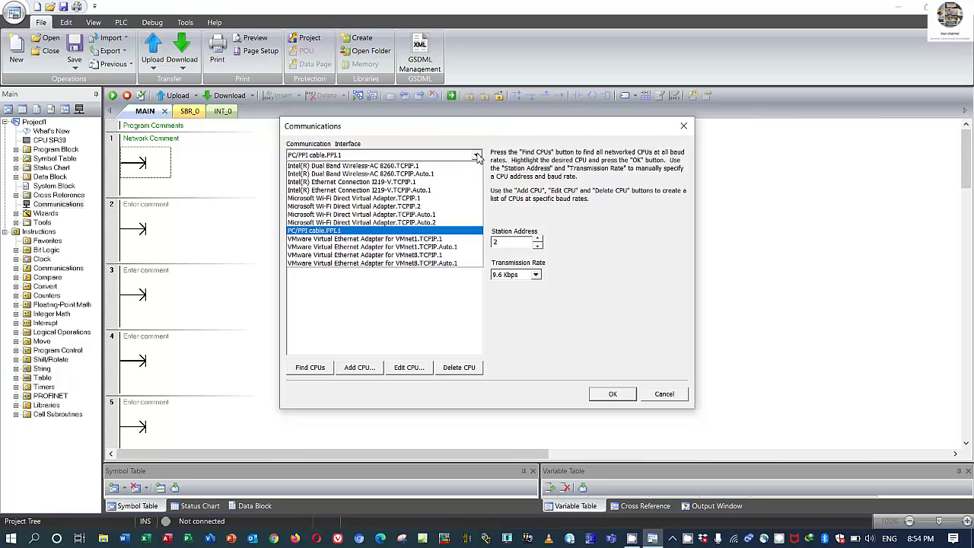
left_click(351, 231)
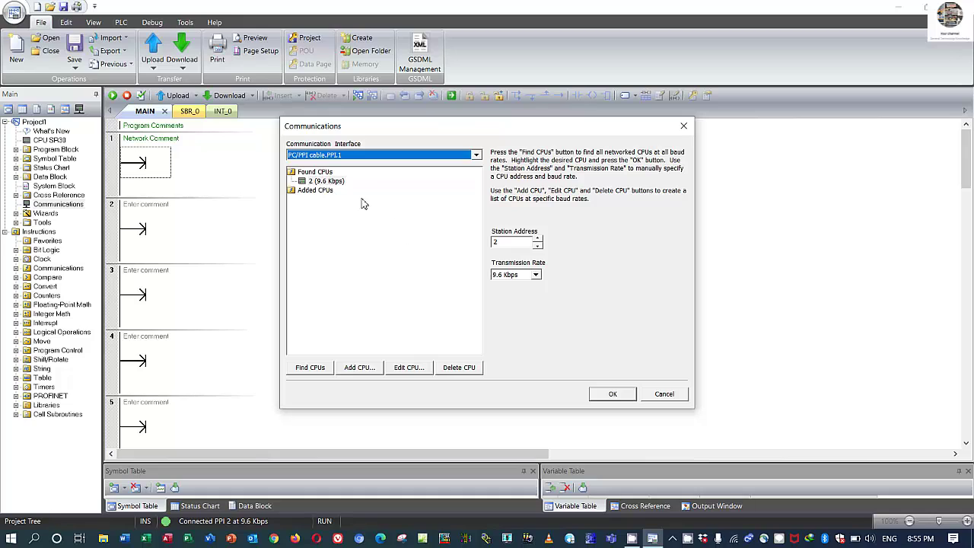
left_click(327, 181)
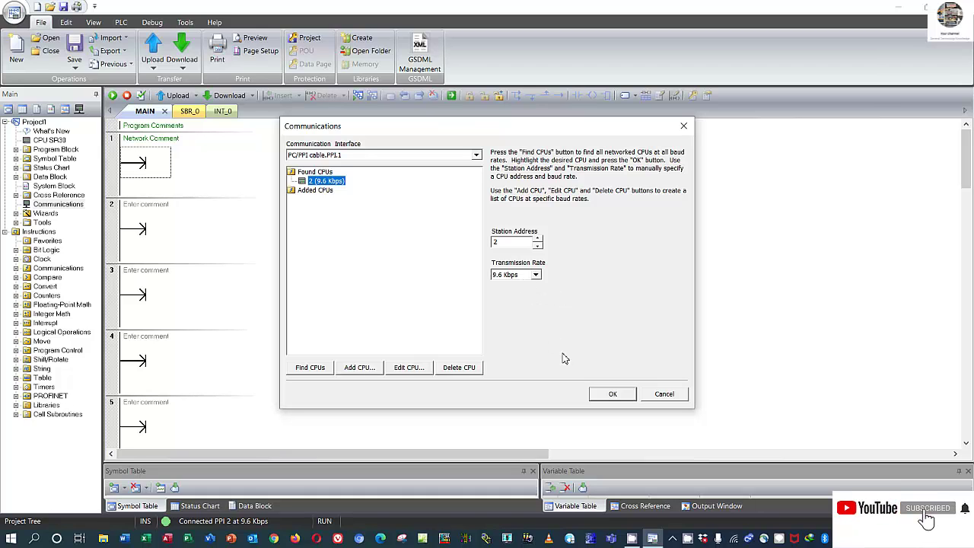
left_click(610, 395)
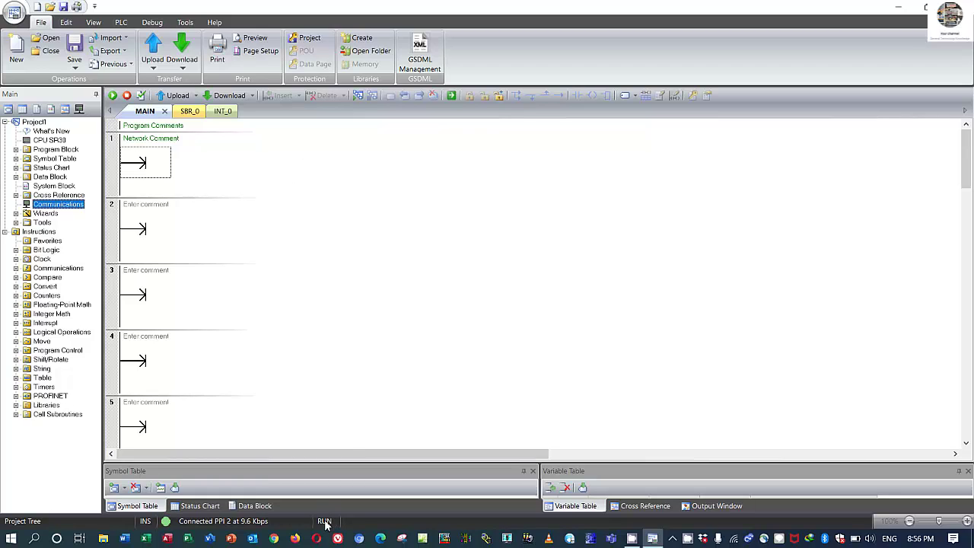
Test mode control by placing the CPU in STOP mode and returning it to RUN mode
left_click(128, 96)
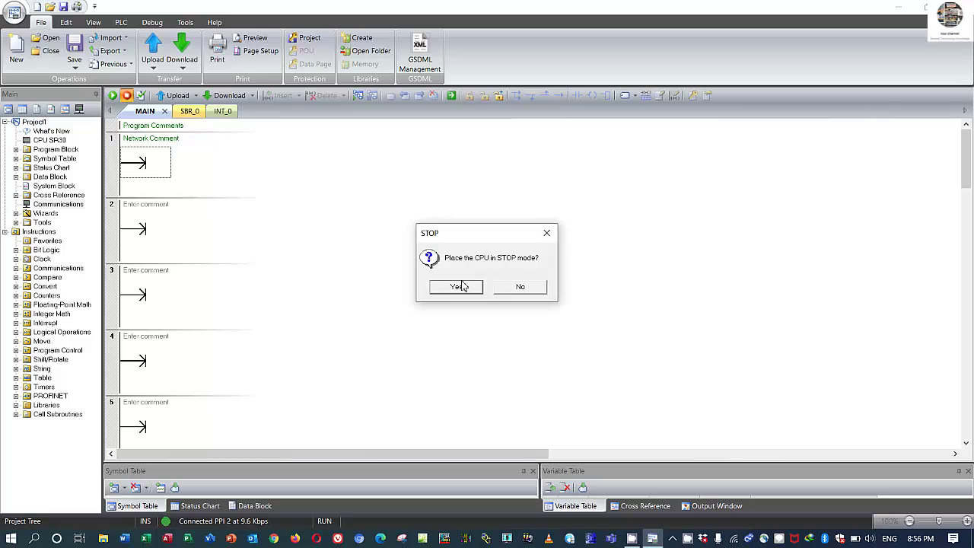
left_click(462, 287)
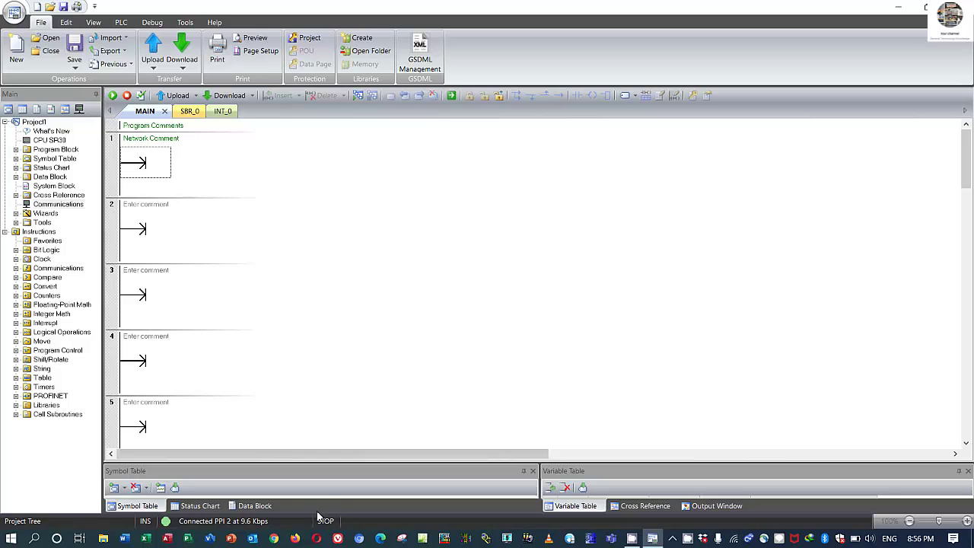
left_click(114, 96)
left_click(455, 286)
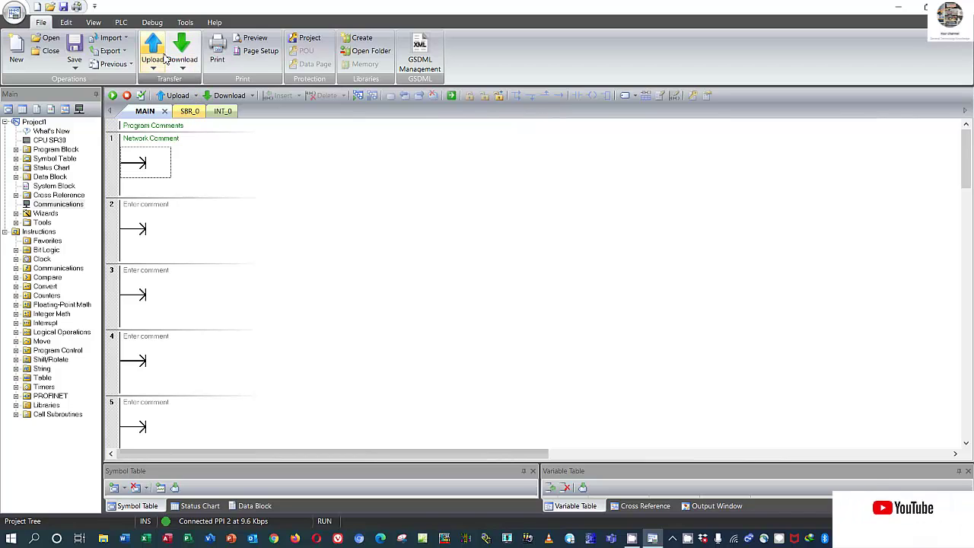
Start an upload from the CPU, agree to save the current project and choose the Desktop as its location
left_click(177, 95)
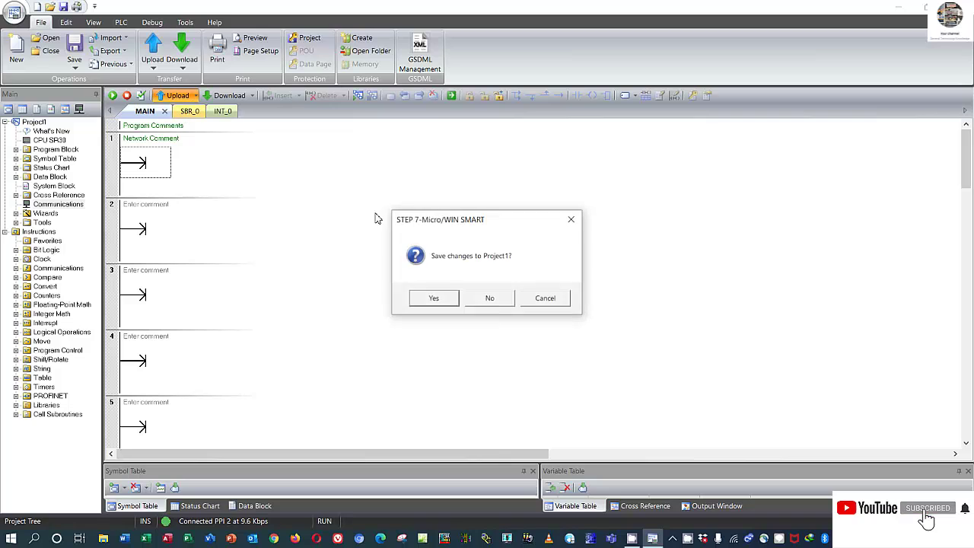
left_click(433, 299)
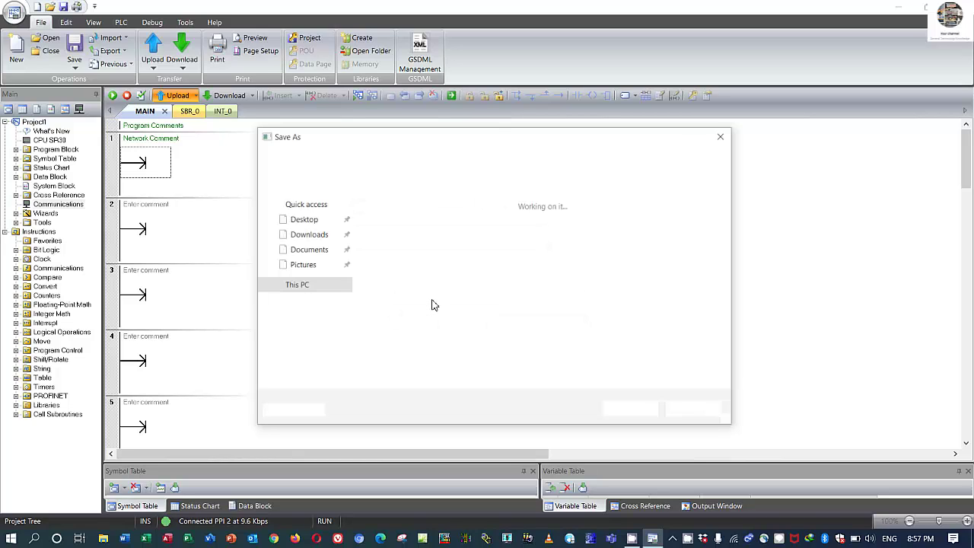
left_click(345, 256)
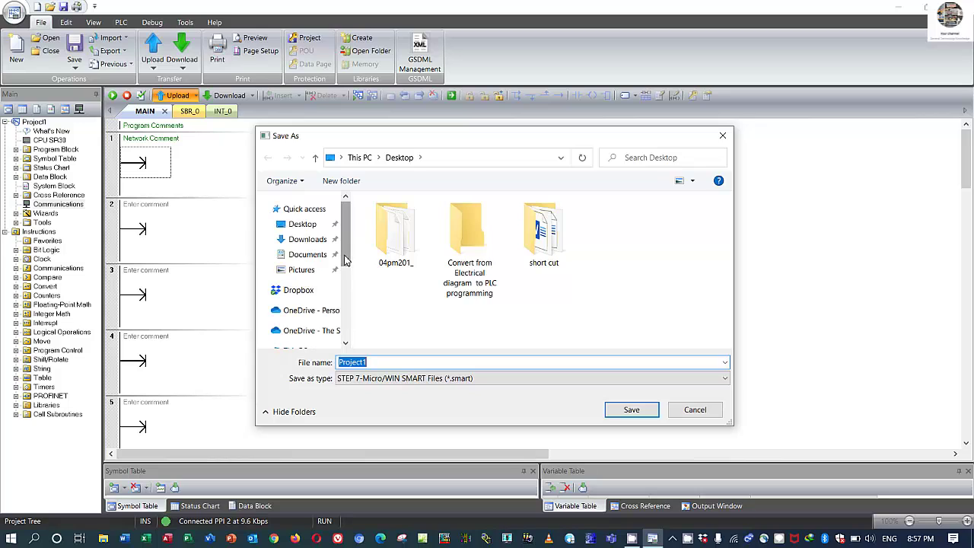
left_click(305, 226)
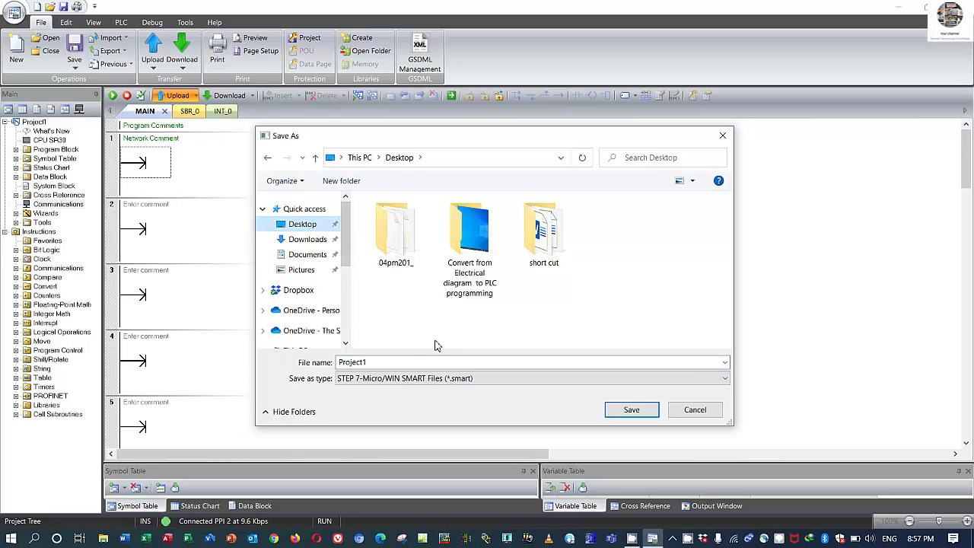
Save the project as "Youtube upload program from PLC S7-200 Smart CPU SR30"
double_click(411, 362)
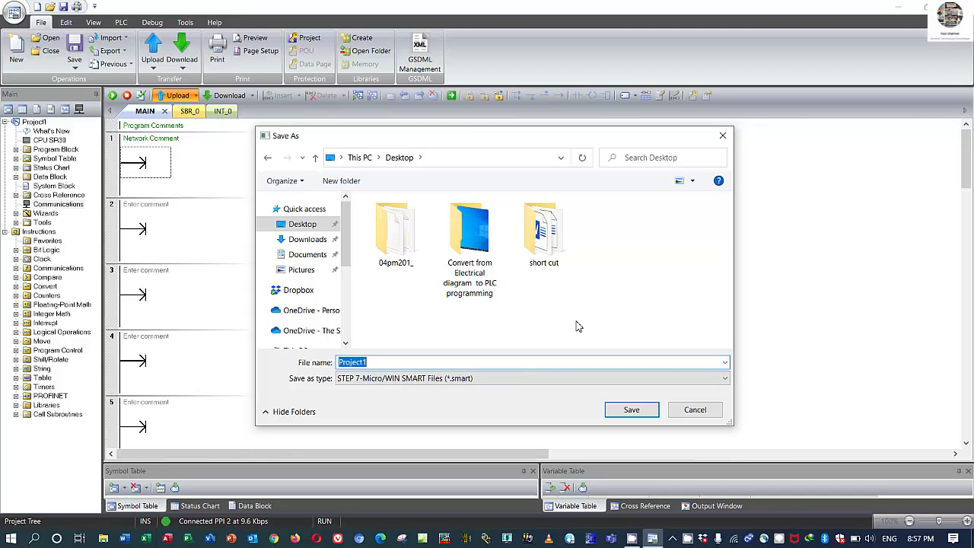
type("Youtube uploade")
key("BackSpace")
type("program")
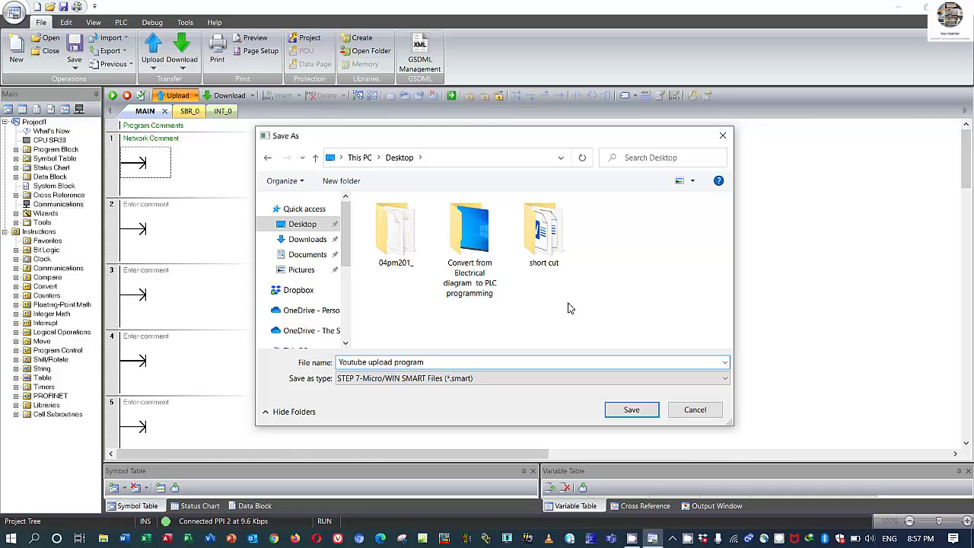
type(" from PLC S7-200 Smart")
key("BackSpace")
key("BackSpace")
key("BackSpace")
type("art CPU ")
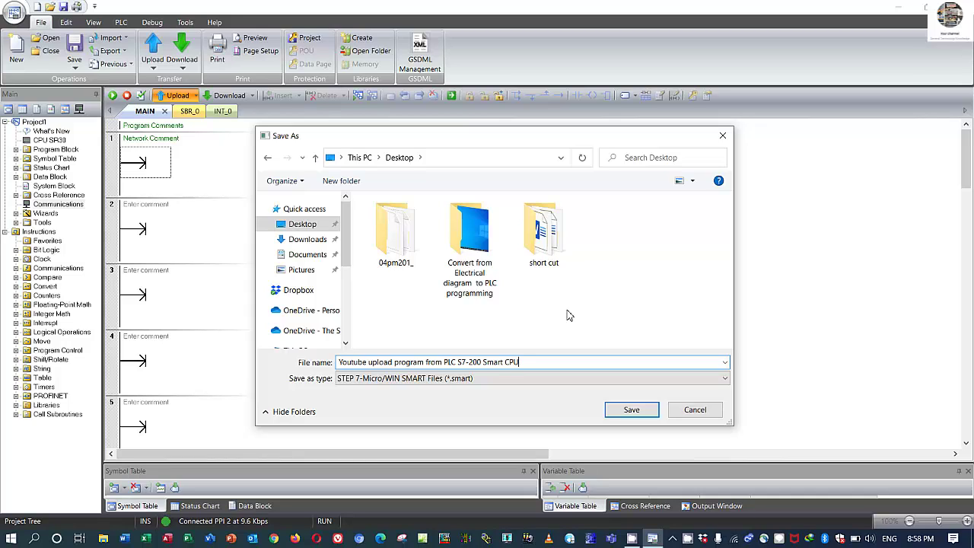
type("SR30")
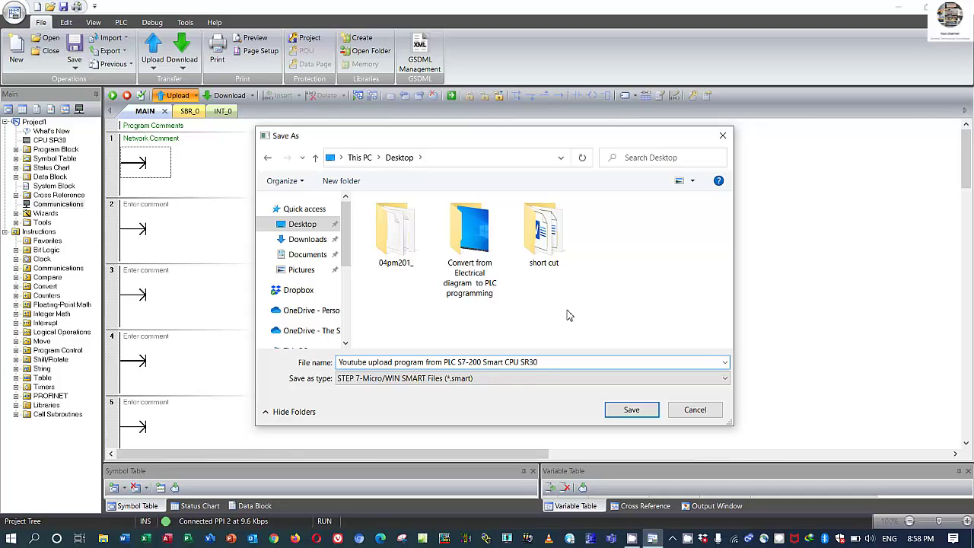
left_click(635, 412)
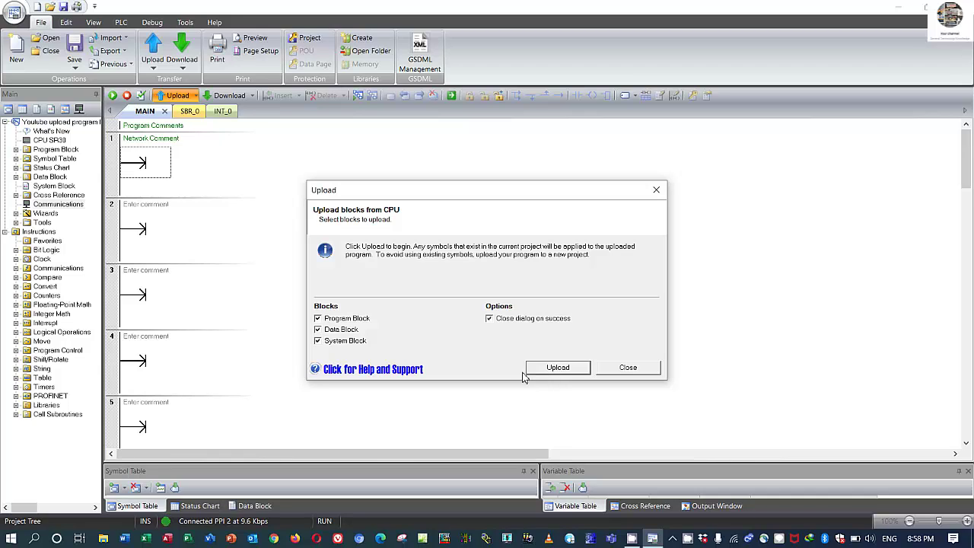
Upload the program, data and system blocks from the CPU and turn on program status monitoring for MAIN
left_click(560, 375)
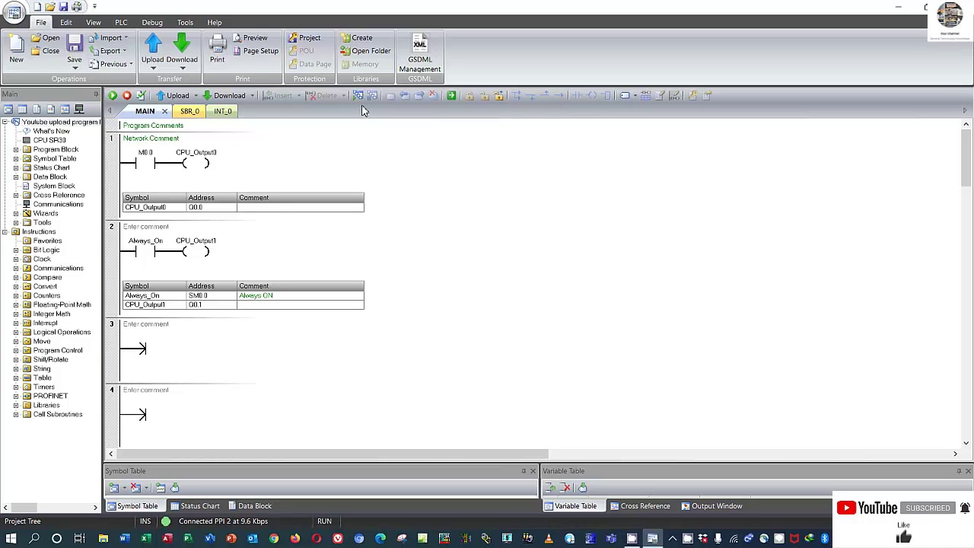
left_click(357, 96)
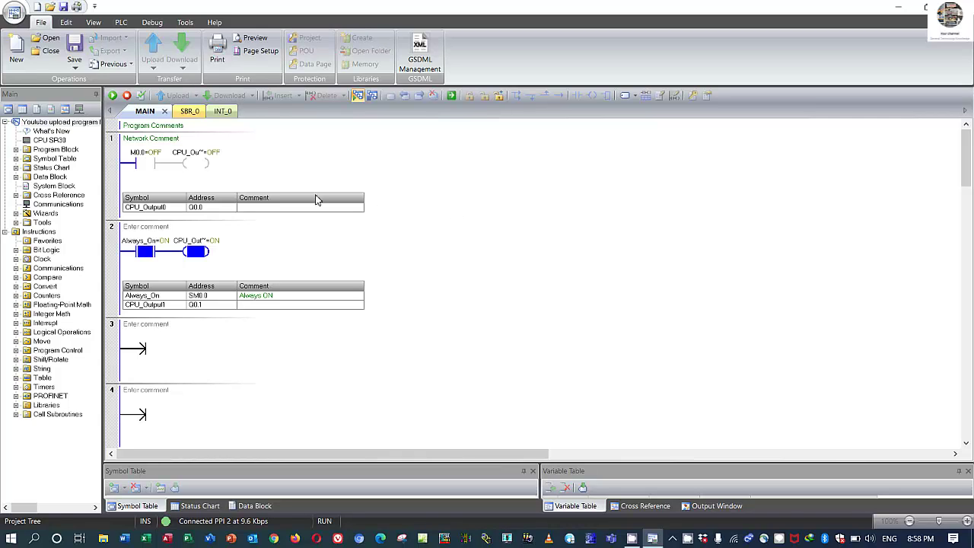
left_click(296, 184)
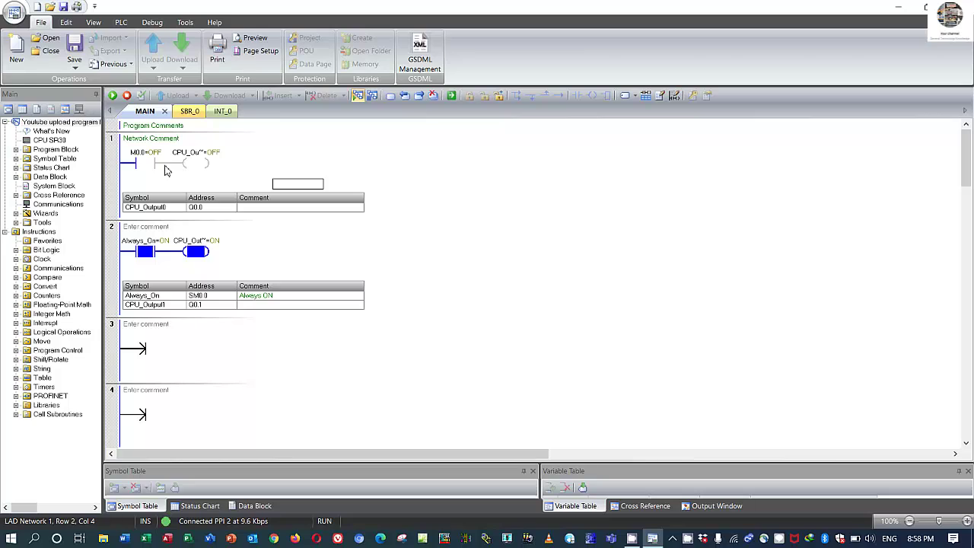